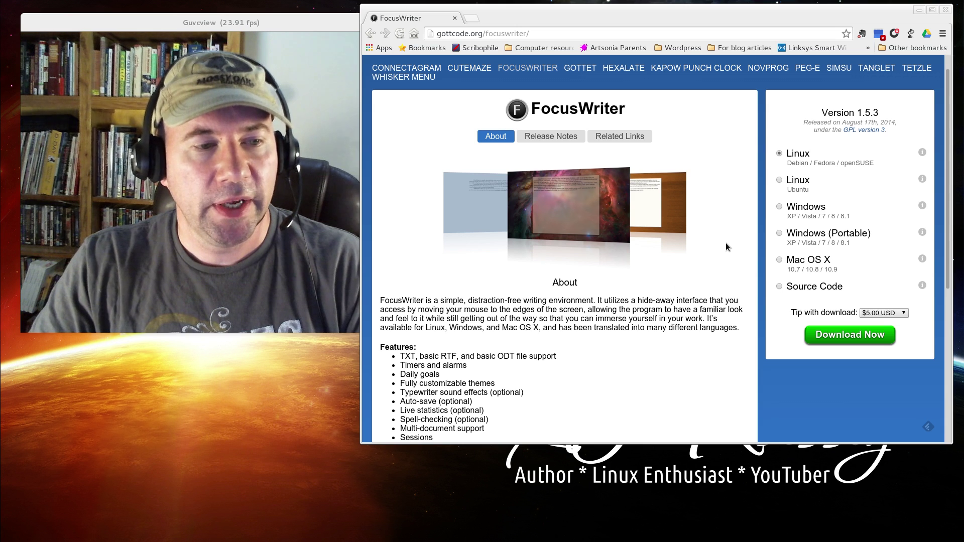
Scroll down the FocusWriter page to its feature list, from TXT, RTF and ODT support onward
{"action": "scroll", "coordinate": [729, 251], "scroll_direction": "down", "scroll_amount": 4}
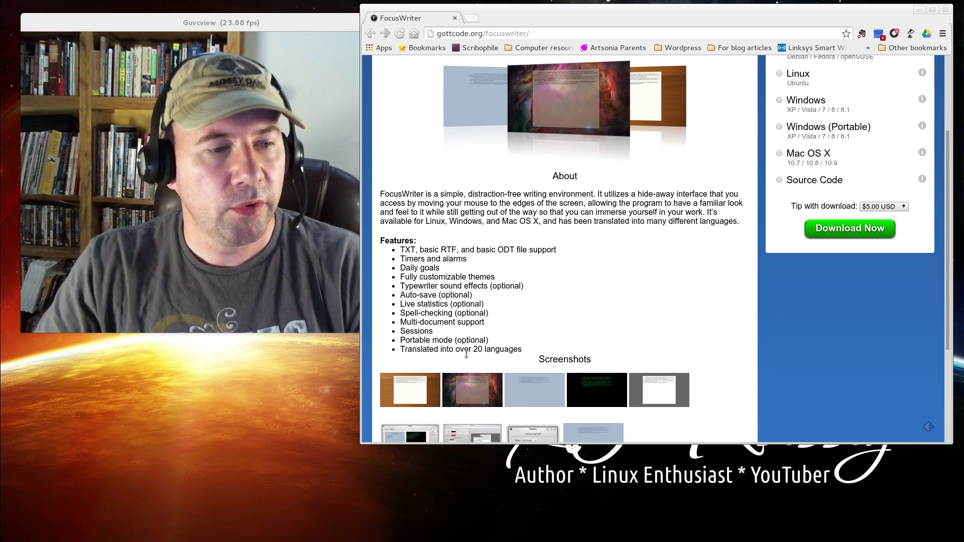
Return to the About section showing version 1.5.3 and move the Chrome window down-left
{"action": "scroll", "coordinate": [748, 311], "scroll_direction": "down", "scroll_amount": 5}
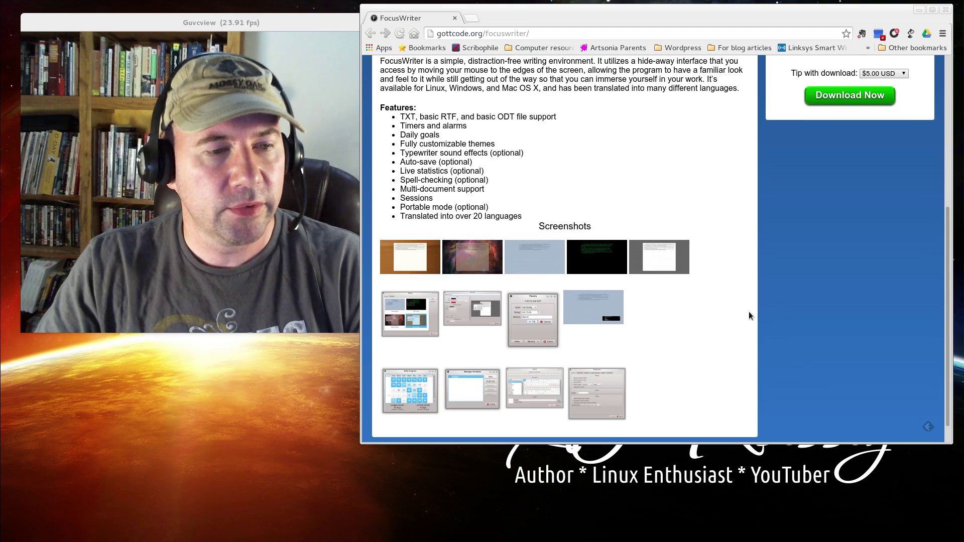
{"action": "scroll", "coordinate": [749, 311], "scroll_direction": "up", "scroll_amount": 7}
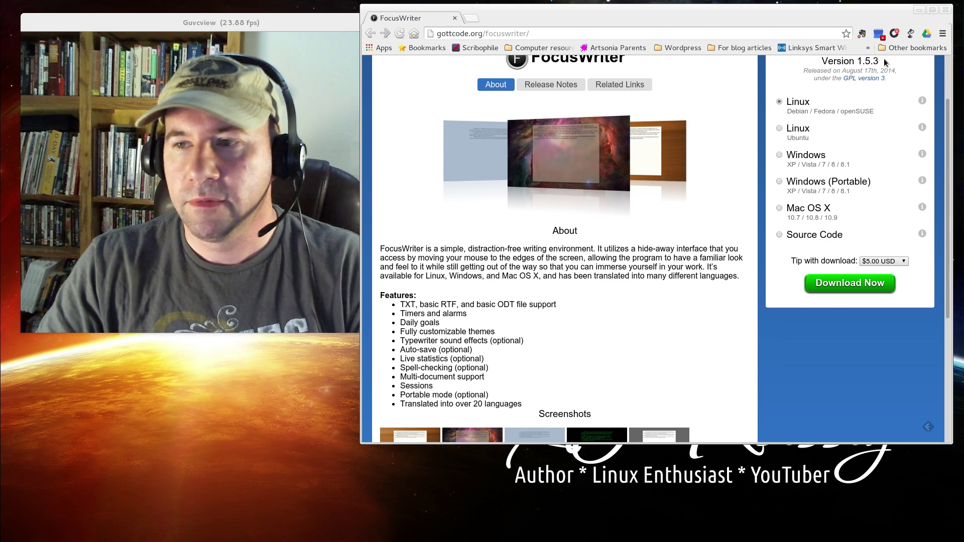
{"action": "left_click_drag", "start_coordinate": [845, 20], "coordinate": [775, 93]}
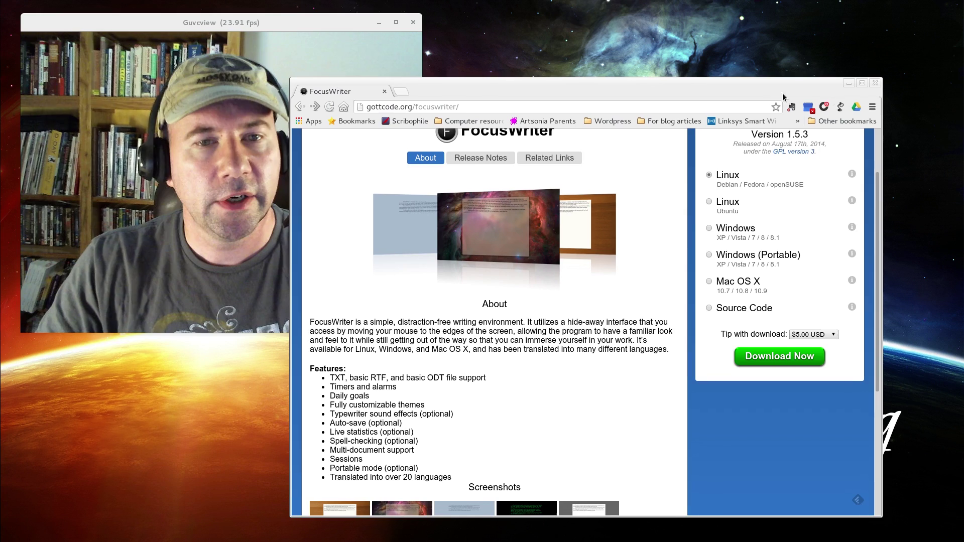
Close Chrome and type 'Start typing here' into a new FocusWriter document
{"action": "left_click", "coordinate": [876, 84]}
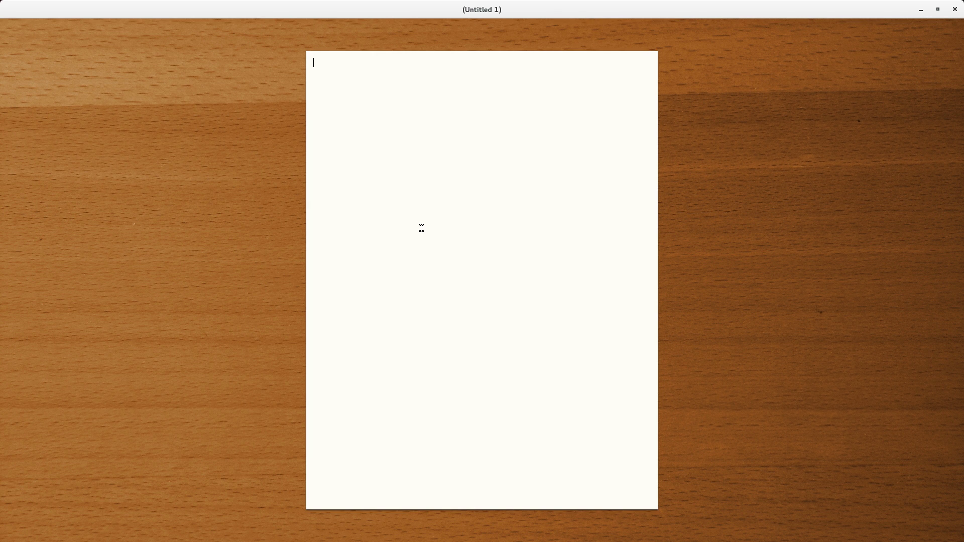
{"action": "type", "text": "Start typing here"}
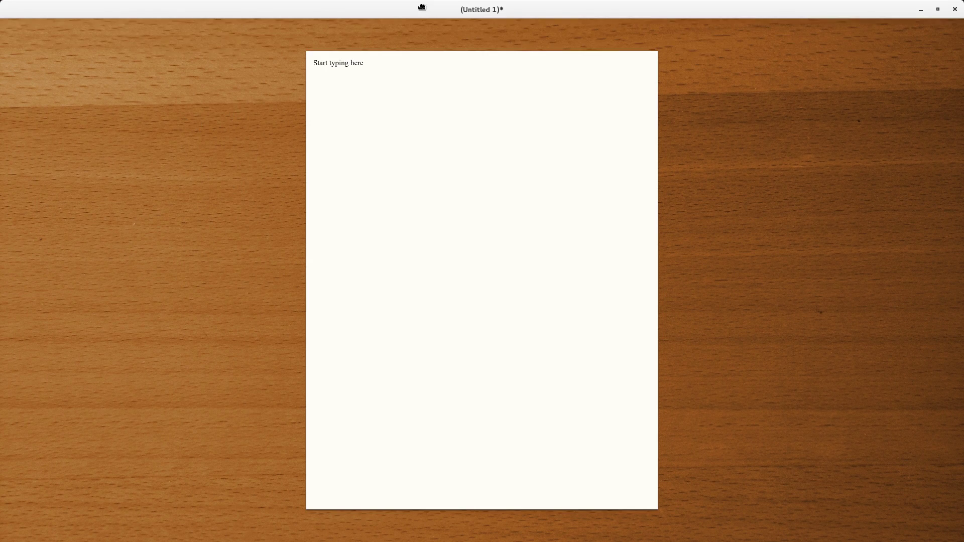
Drag the FocusWriter window by its title bar to take it out of maximized mode
{"action": "left_click_drag", "start_coordinate": [421, 7], "coordinate": [432, 59]}
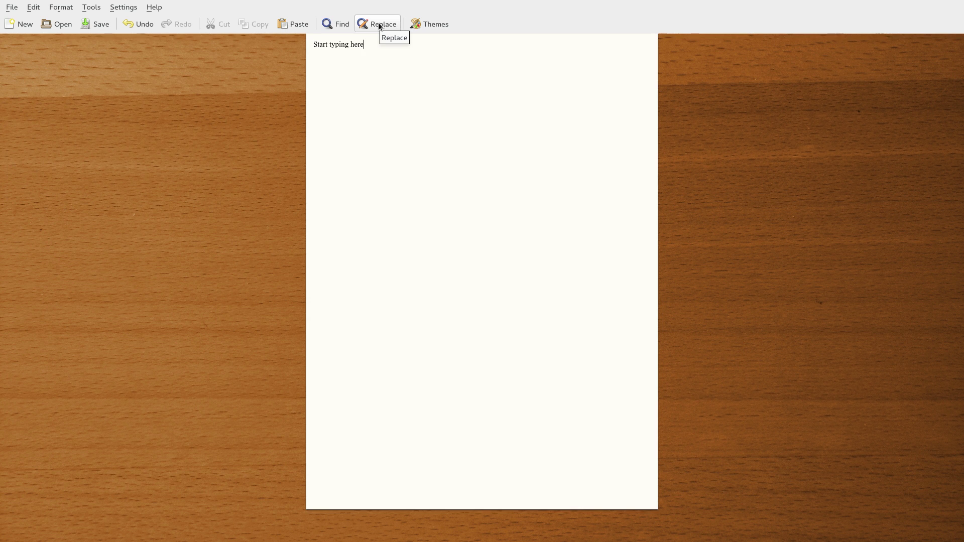
Look through the Tools menu and Timers, then check Smart Quotes before moving to Settings
{"action": "left_click", "coordinate": [96, 7]}
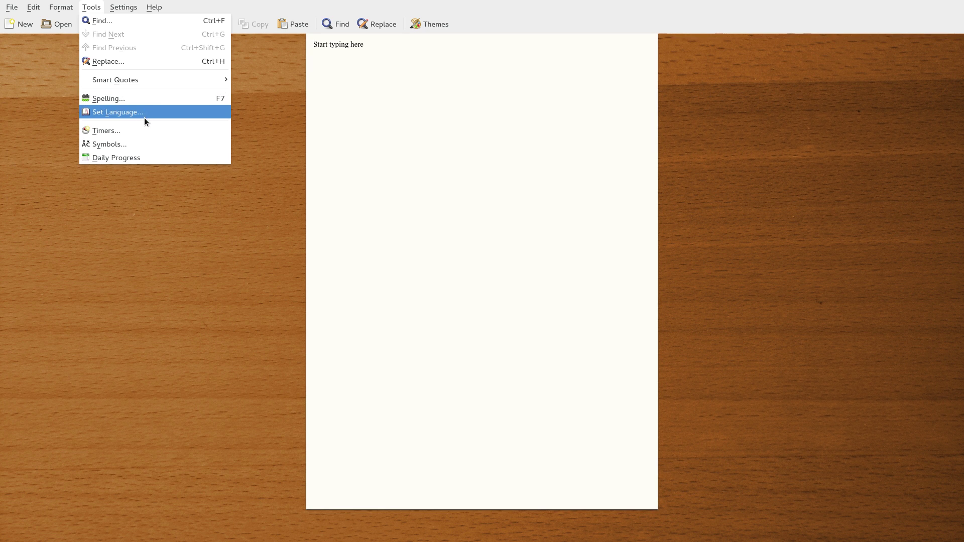
{"action": "left_click", "coordinate": [130, 130]}
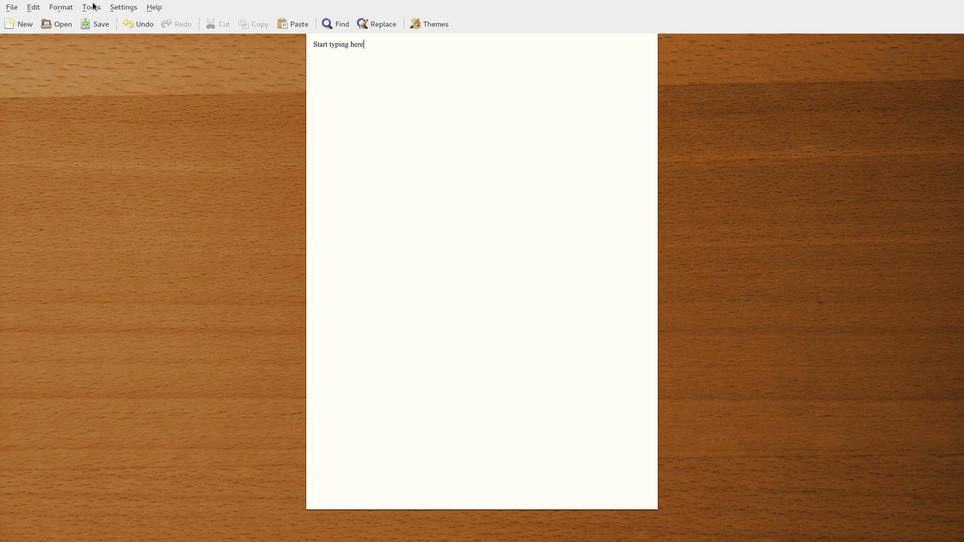
{"action": "left_click", "coordinate": [86, 9]}
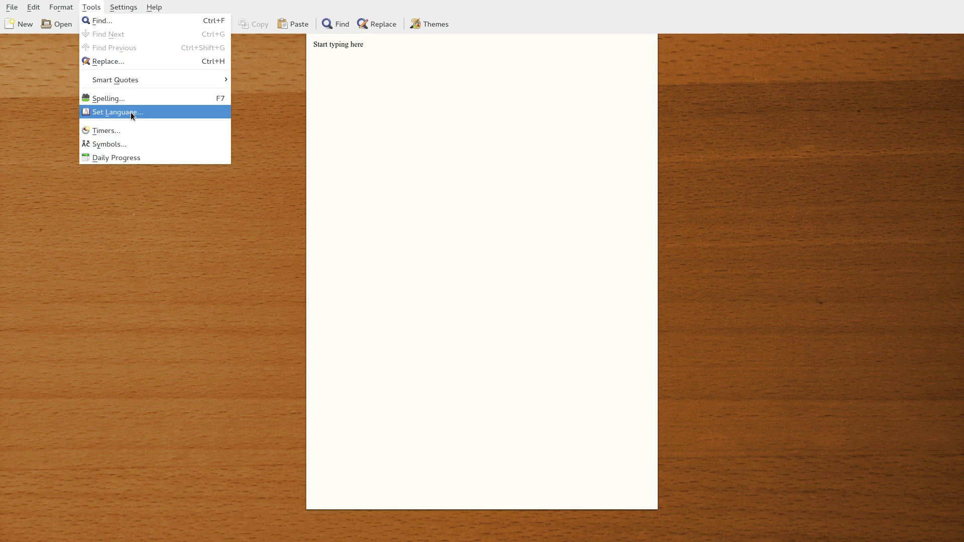
{"action": "mouse_move", "coordinate": [119, 85]}
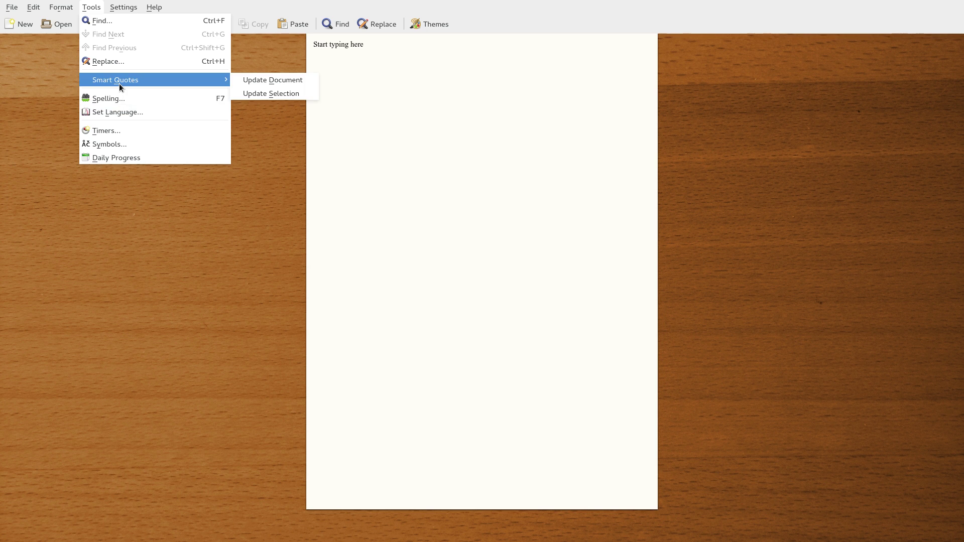
{"action": "mouse_move", "coordinate": [121, 12]}
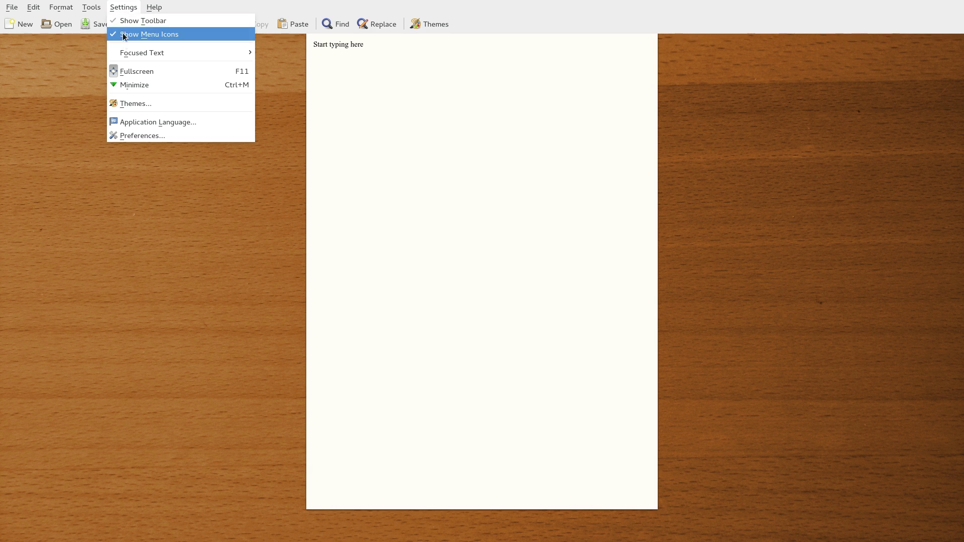
{"action": "mouse_move", "coordinate": [147, 57]}
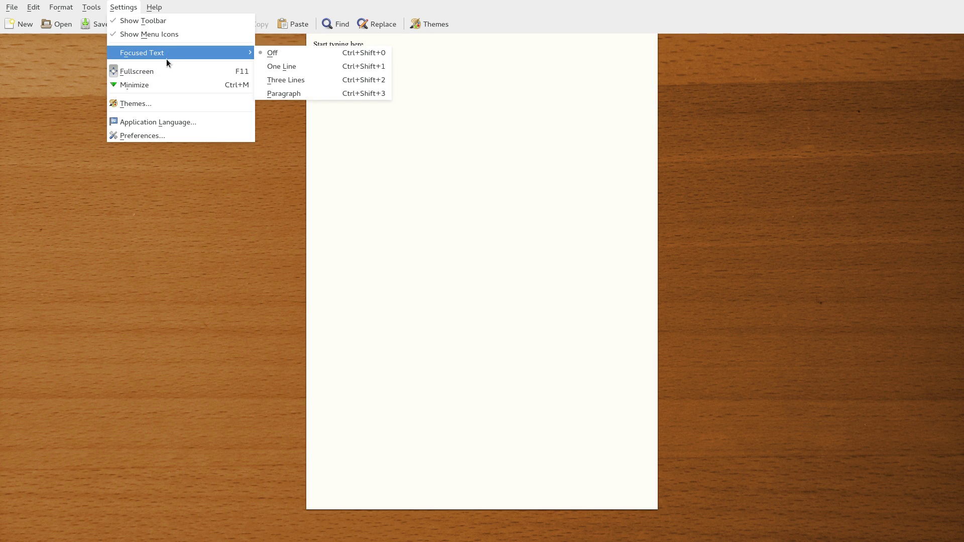
Preview Space Dreams, Gentle Blues and Old School, restore Writing Desk, then view Custom themes
{"action": "left_click", "coordinate": [152, 106]}
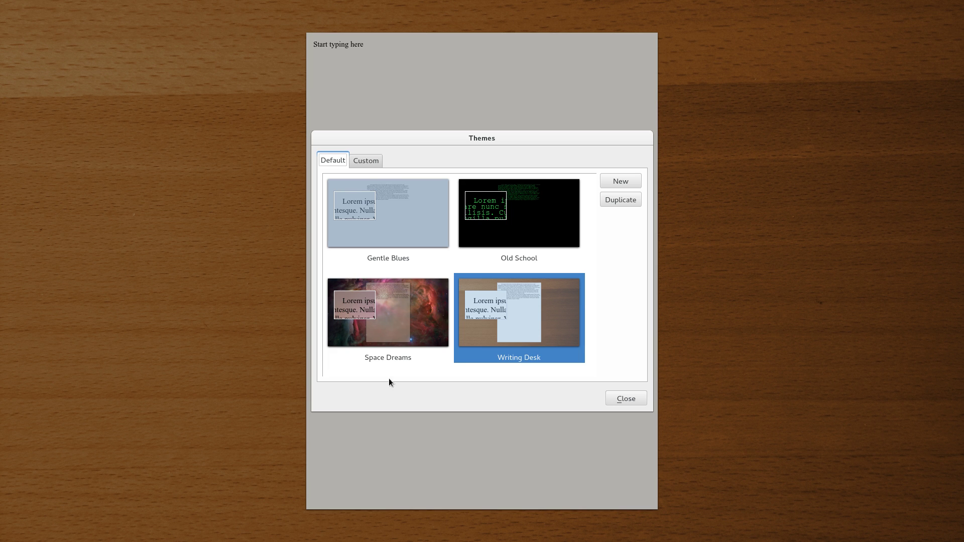
{"action": "left_click", "coordinate": [387, 330]}
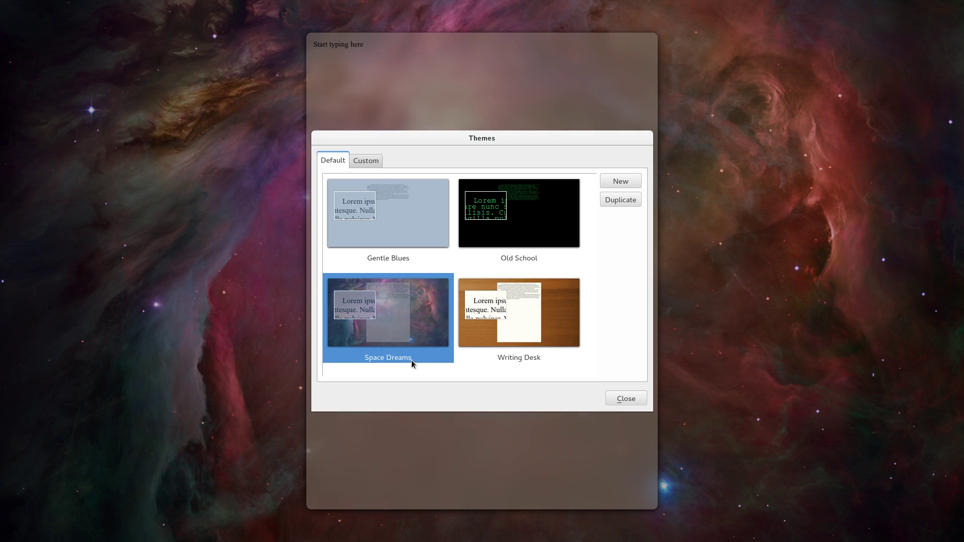
{"action": "left_click", "coordinate": [397, 216]}
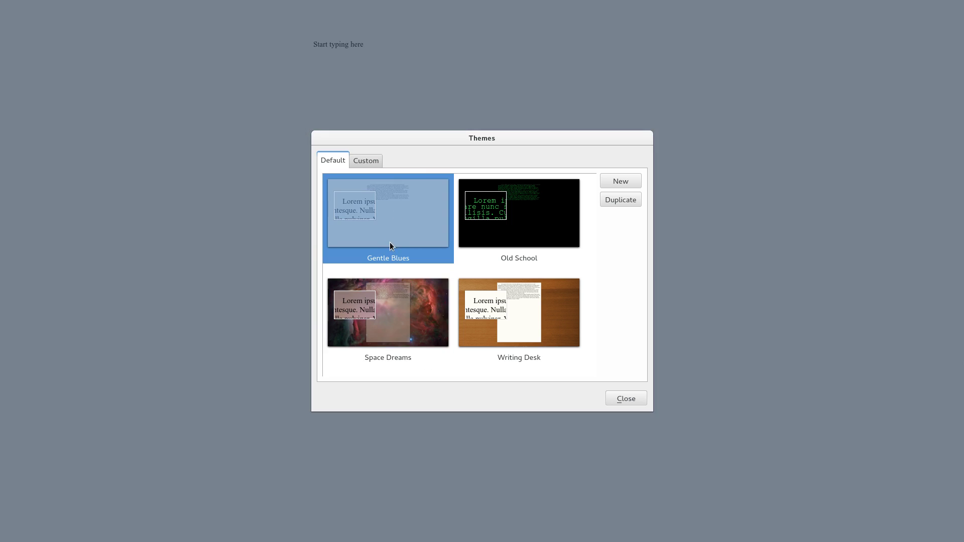
{"action": "left_click", "coordinate": [533, 220]}
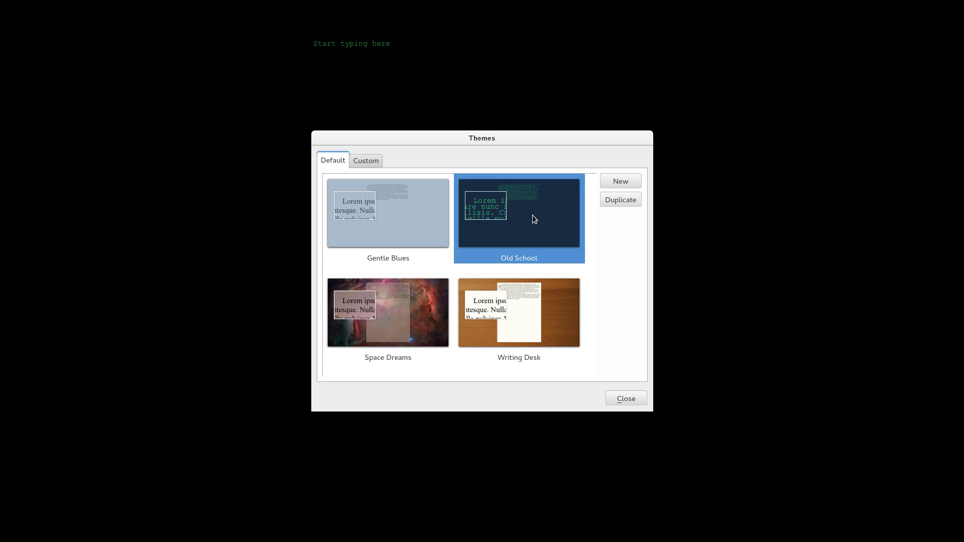
{"action": "left_click", "coordinate": [522, 304]}
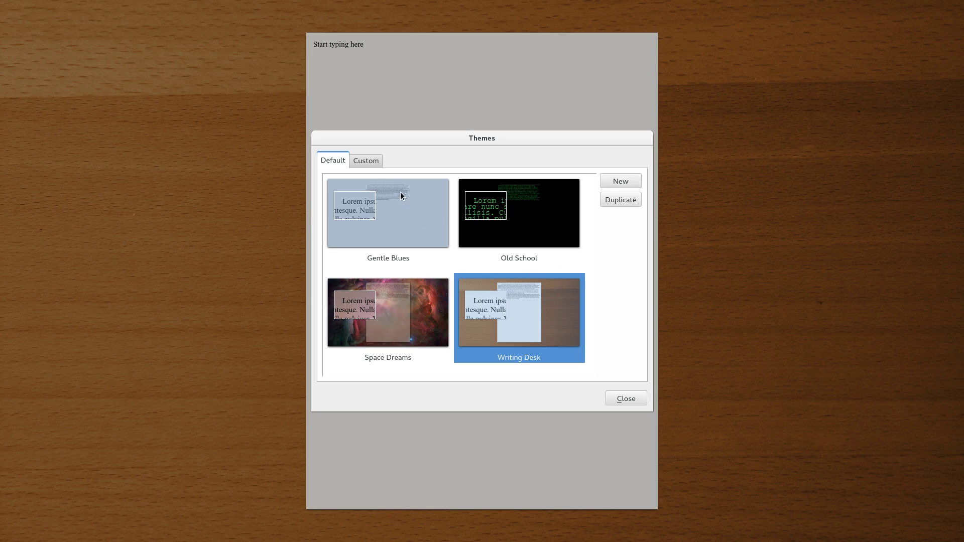
{"action": "left_click", "coordinate": [365, 162]}
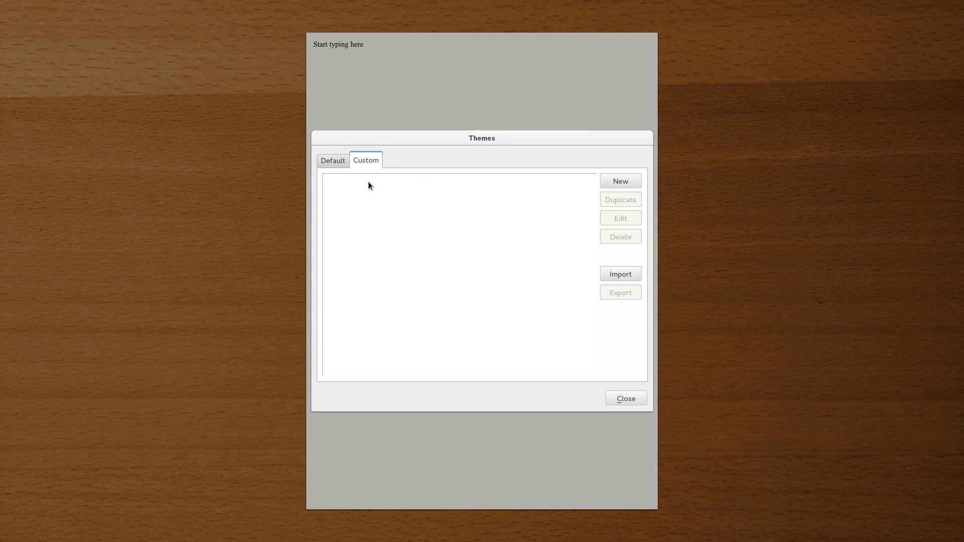
Create and rename a new custom theme, give it the Ubuntu font, and choose a background image
{"action": "left_click", "coordinate": [611, 183]}
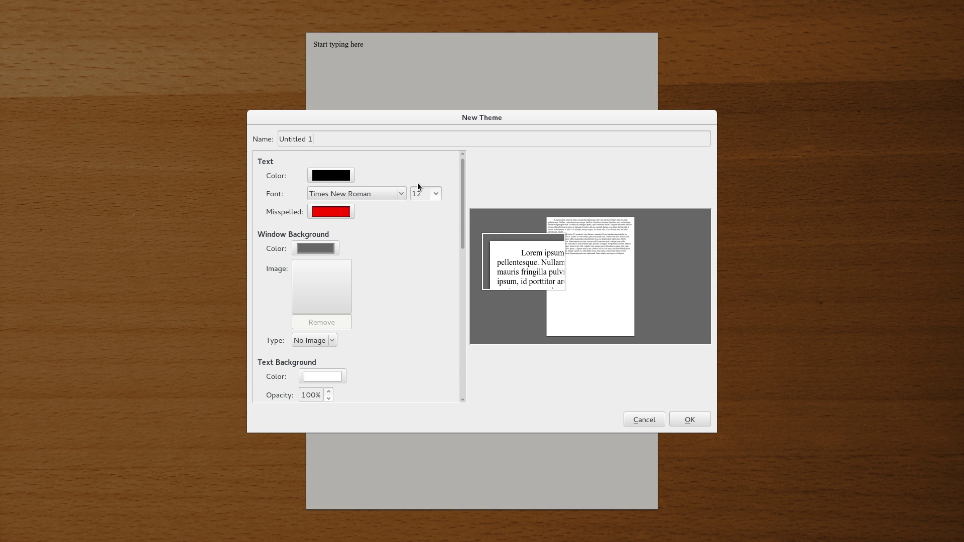
{"action": "key", "text": "BackSpace"}
{"action": "key", "text": "BackSpace"}
{"action": "key", "text": "BackSpace"}
{"action": "key", "text": "BackSpace"}
{"action": "key", "text": "BackSpace"}
{"action": "key", "text": "BackSpace"}
{"action": "key", "text": "BackSpace"}
{"action": "key", "text": "BackSpace"}
{"action": "key", "text": "BackSpace"}
{"action": "key", "text": "BackSpace"}
{"action": "type", "text": "Alex's Theme"}
{"action": "left_click", "coordinate": [402, 196]}
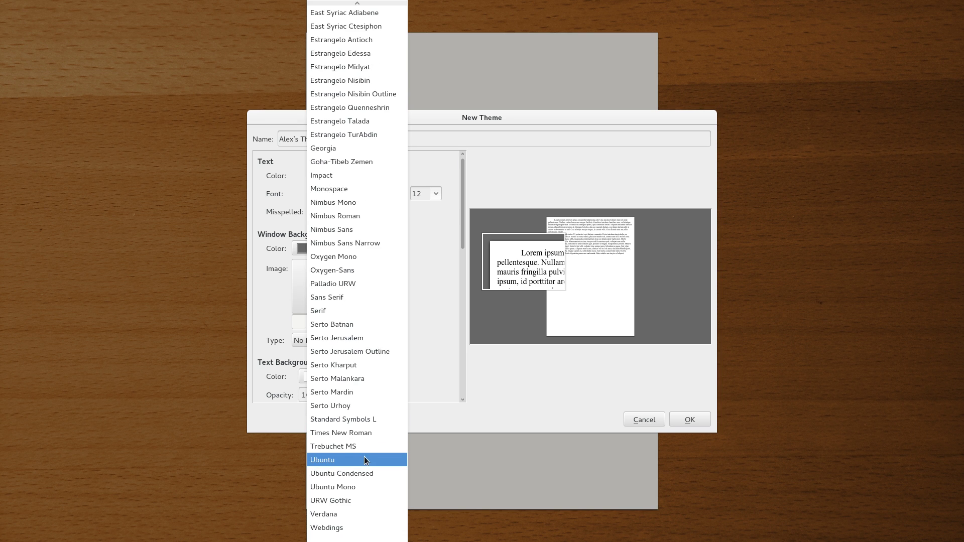
{"action": "left_click", "coordinate": [348, 458]}
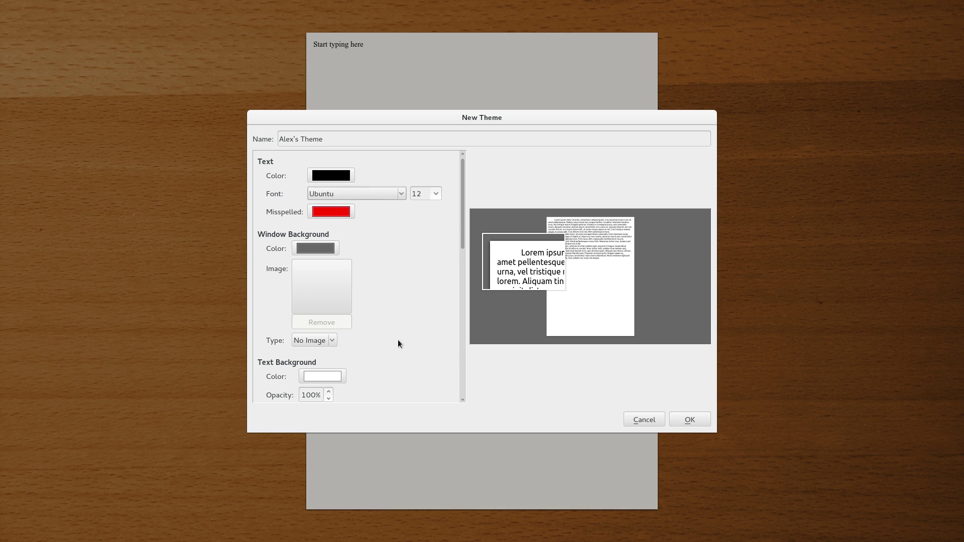
{"action": "left_click", "coordinate": [319, 294]}
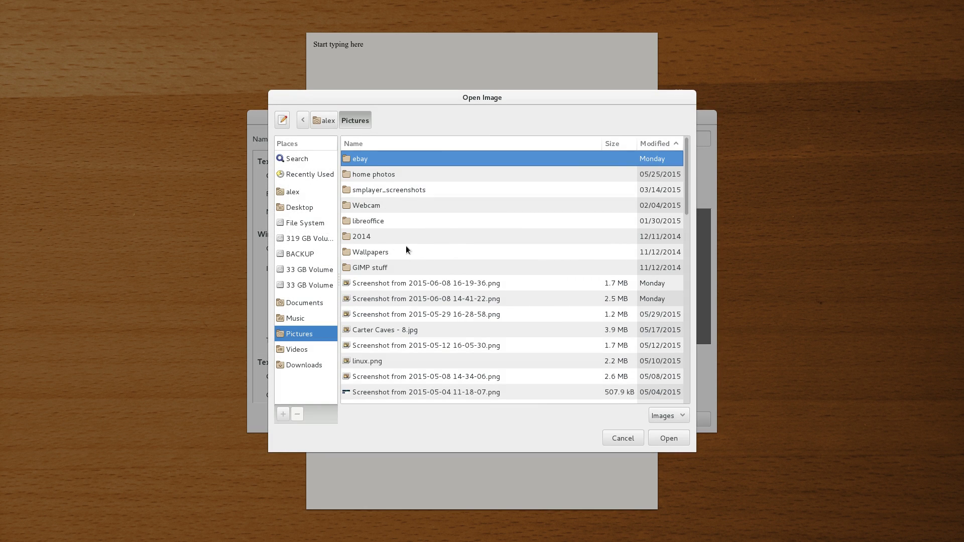
Set the window background to Carter Caves - 8.jpg and save the new theme
{"action": "scroll", "coordinate": [533, 297], "scroll_direction": "down", "scroll_amount": 2}
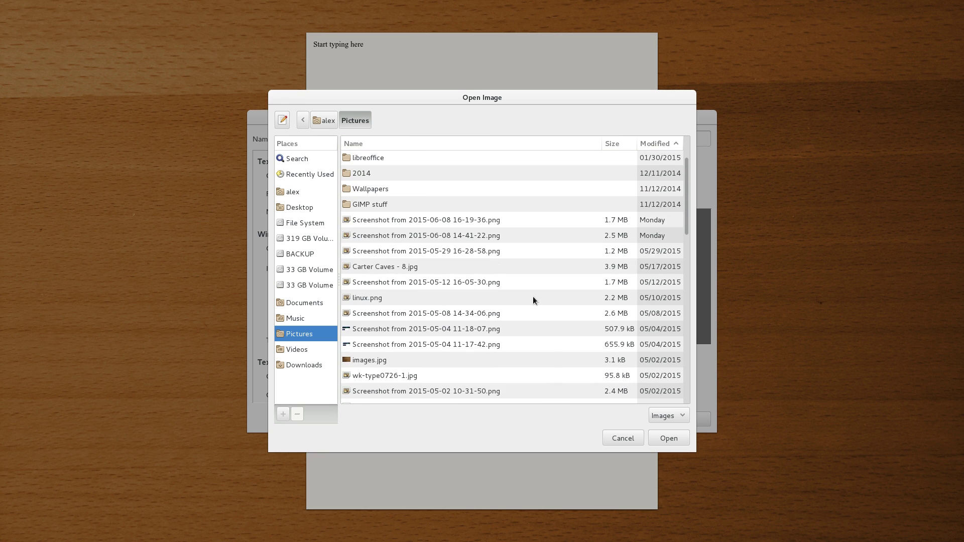
{"action": "left_click", "coordinate": [400, 268]}
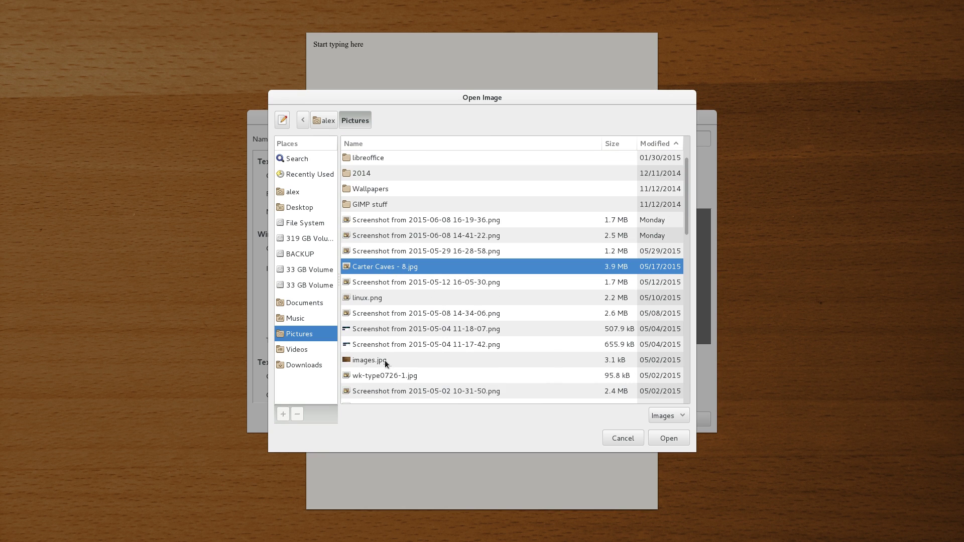
{"action": "left_click", "coordinate": [664, 435]}
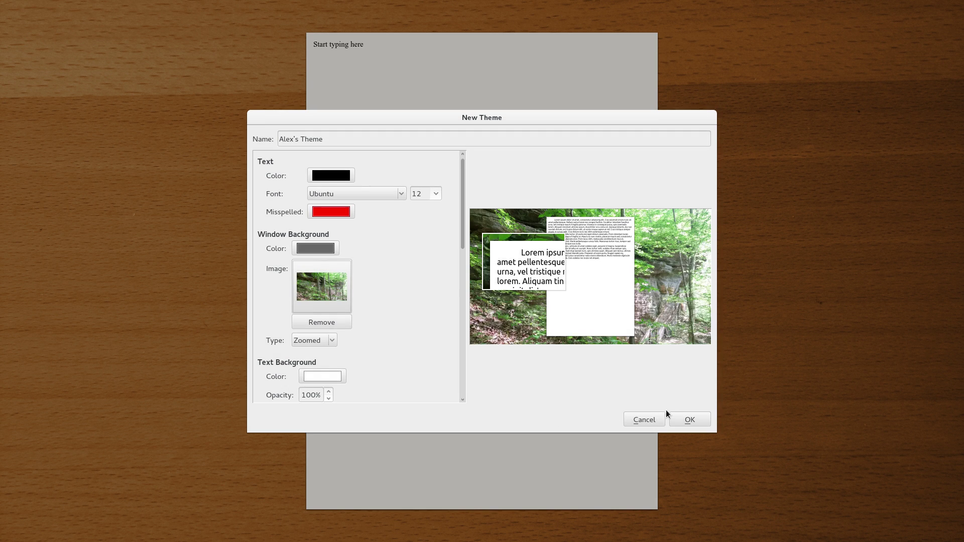
{"action": "left_click", "coordinate": [689, 420]}
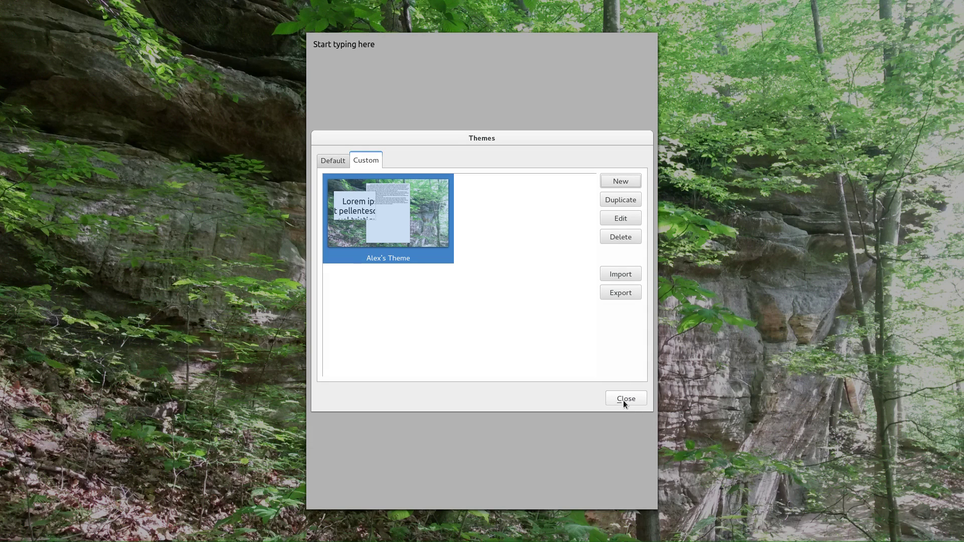
Reopen the new theme's settings, confirm them unchanged, and return to the page
{"action": "double_click", "coordinate": [394, 210]}
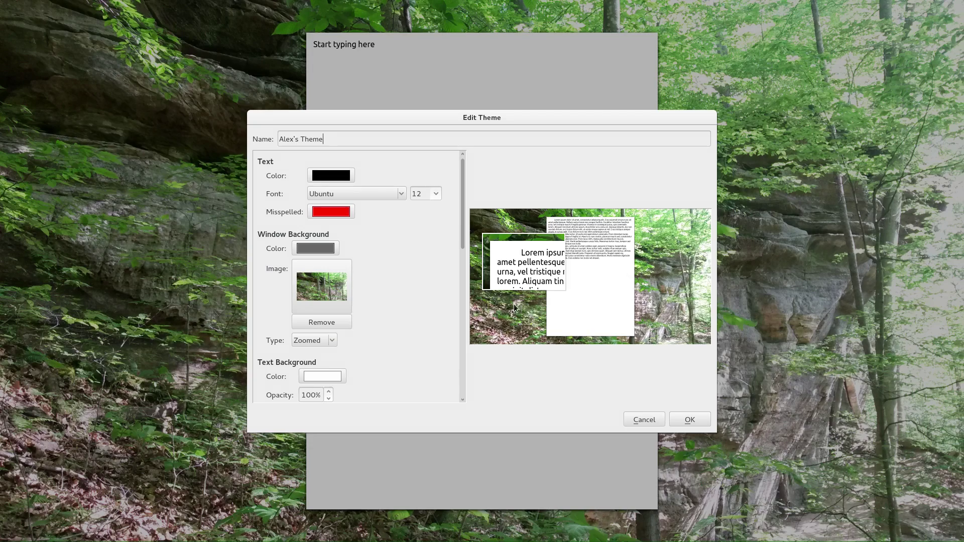
{"action": "left_click", "coordinate": [683, 415]}
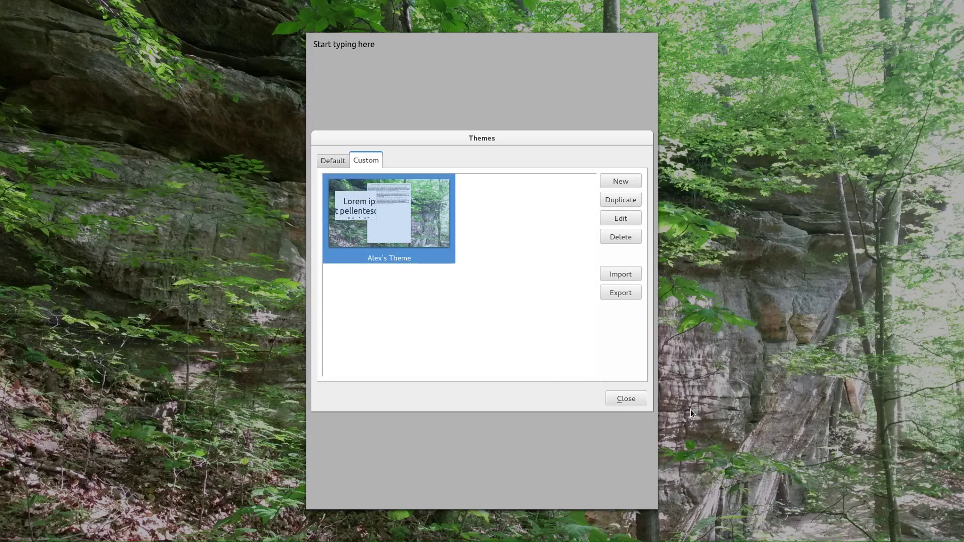
{"action": "left_click", "coordinate": [627, 399]}
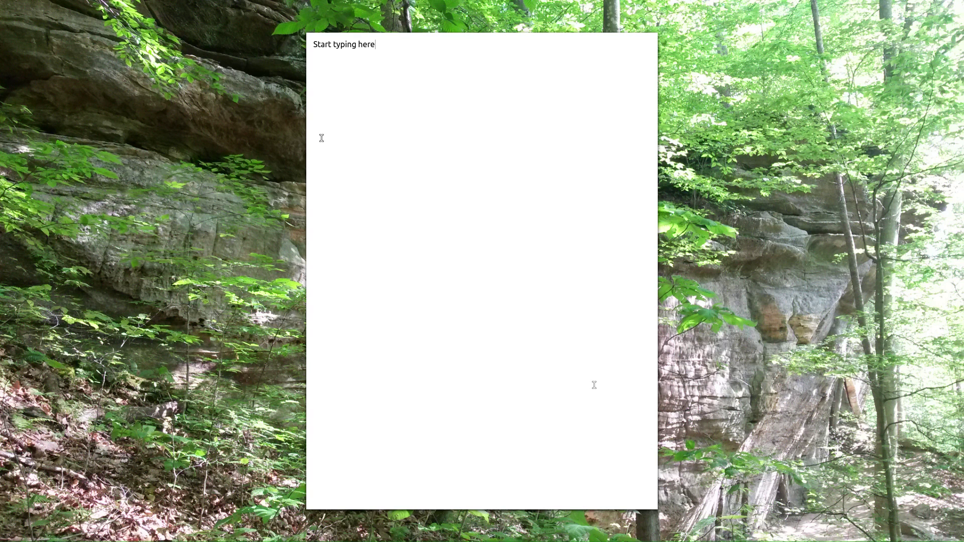
Enable Typewriter sounds on the General tab of Preferences and confirm the change
{"action": "mouse_move", "coordinate": [219, 2]}
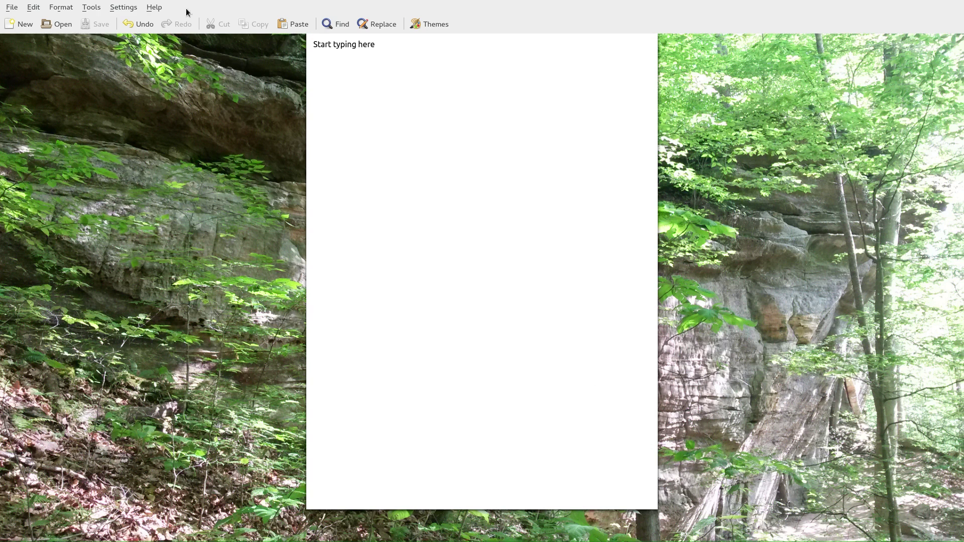
{"action": "left_click", "coordinate": [113, 8]}
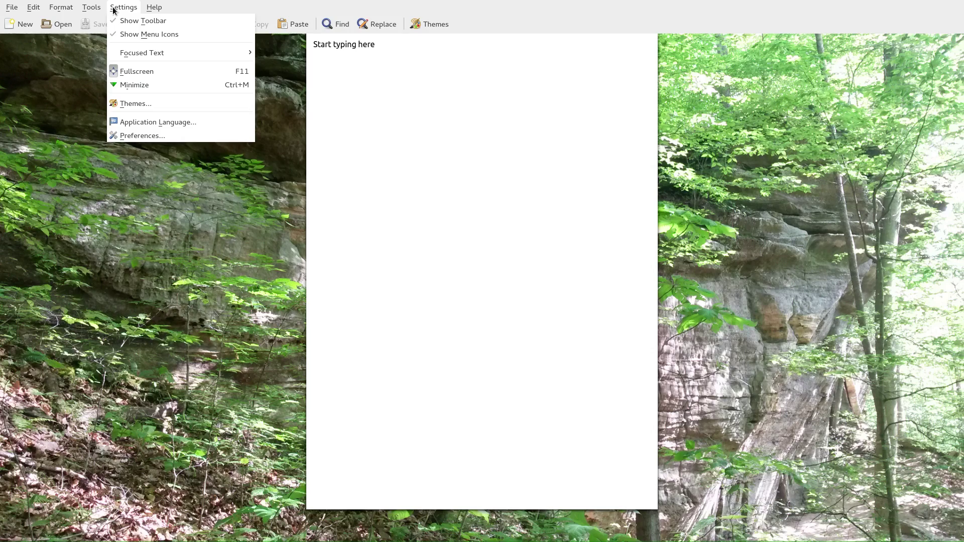
{"action": "left_click", "coordinate": [128, 136]}
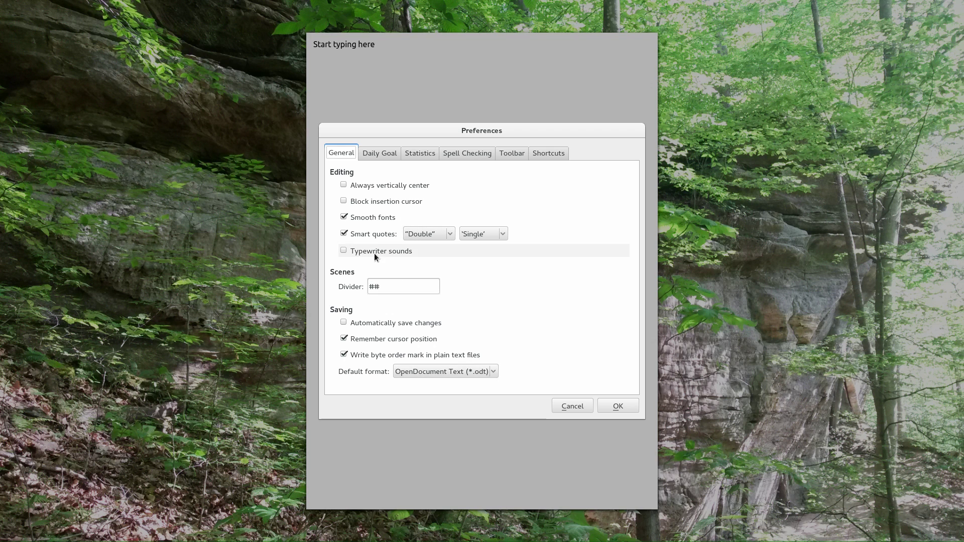
{"action": "left_click", "coordinate": [345, 251]}
{"action": "left_click", "coordinate": [618, 406]}
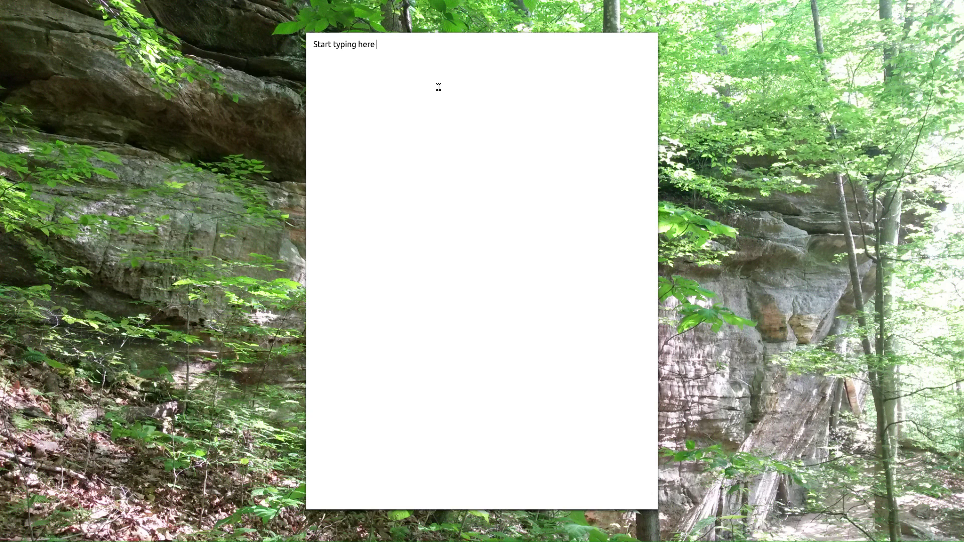
Extend the line with ' thinking this is cool!'
{"action": "type", "text": "thinking this is cool"}
End the sentence with '!' and turn Typewriter sounds off again in Preferences
{"action": "type", "text": "!"}
{"action": "mouse_move", "coordinate": [213, 2]}
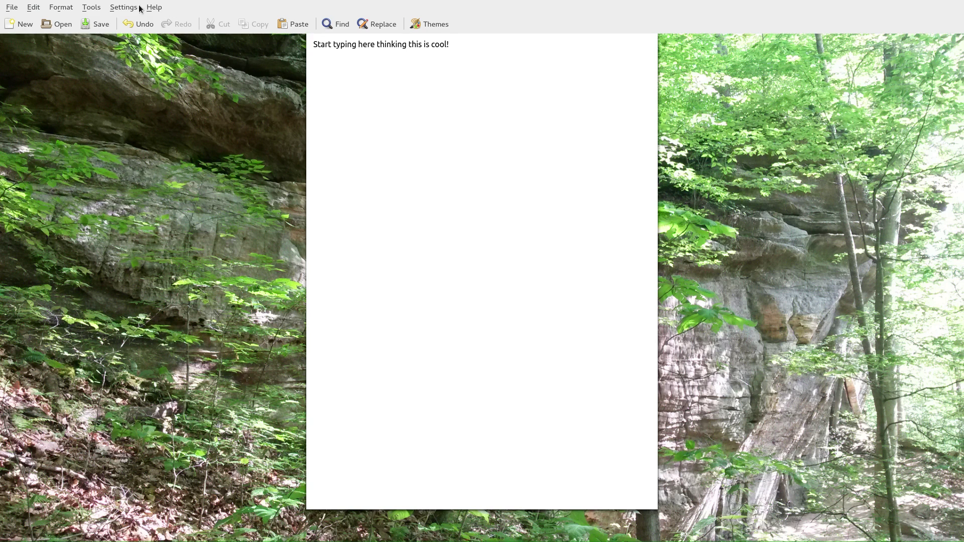
{"action": "left_click", "coordinate": [123, 8]}
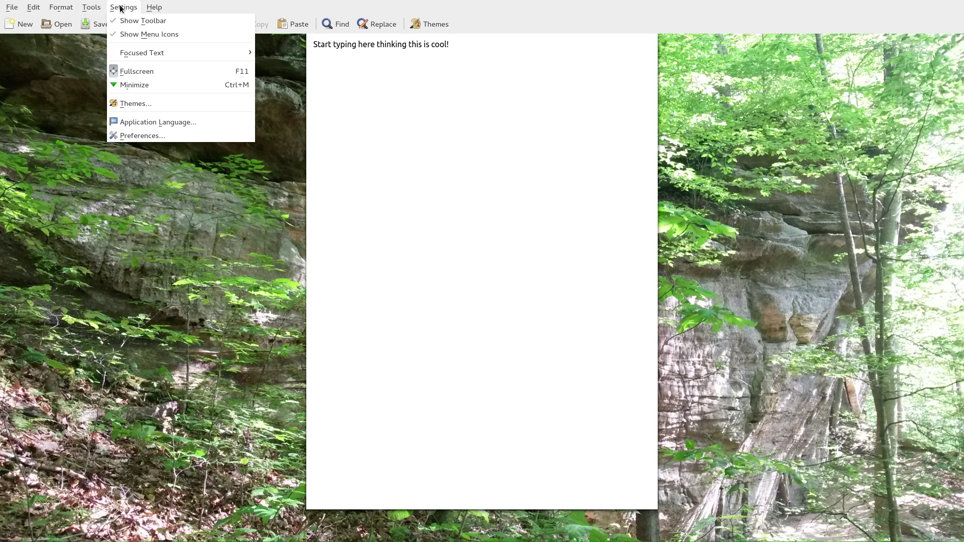
{"action": "left_click", "coordinate": [131, 135]}
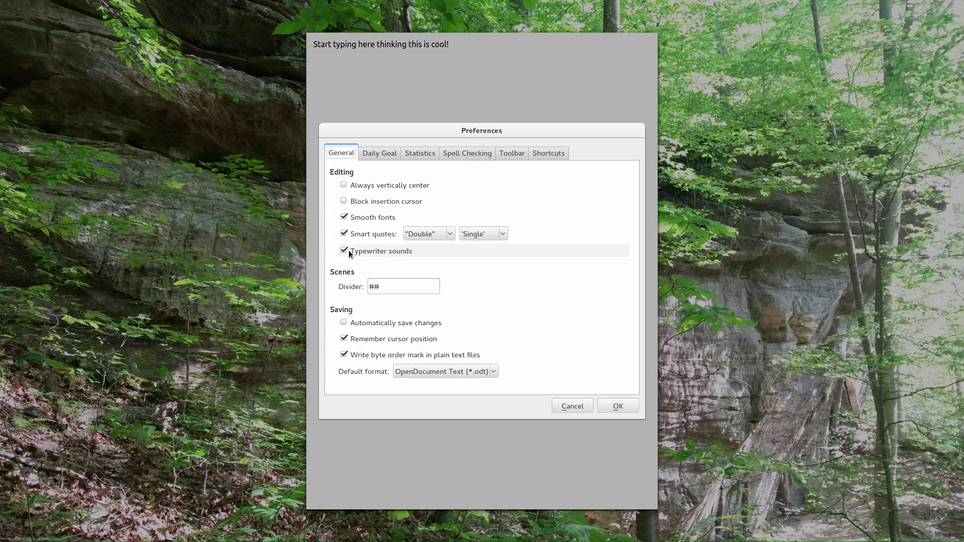
{"action": "left_click", "coordinate": [349, 250]}
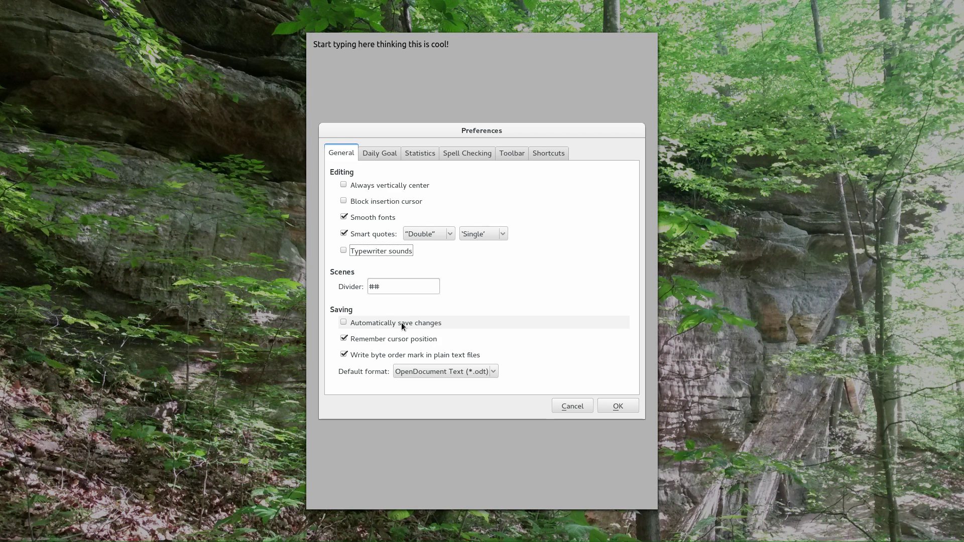
Look over the Daily Goal, Statistics and Spell Checking preference tabs
{"action": "left_click", "coordinate": [379, 152]}
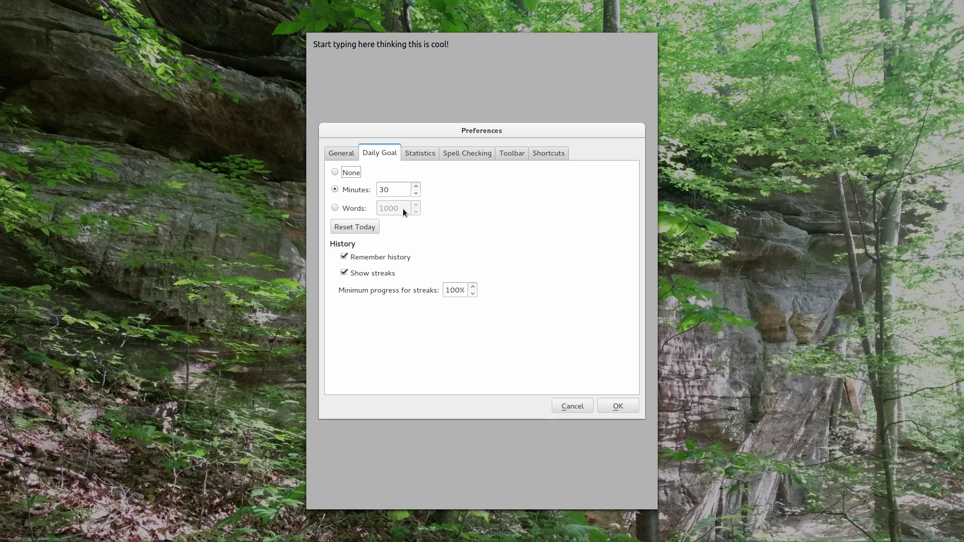
{"action": "left_click", "coordinate": [417, 152]}
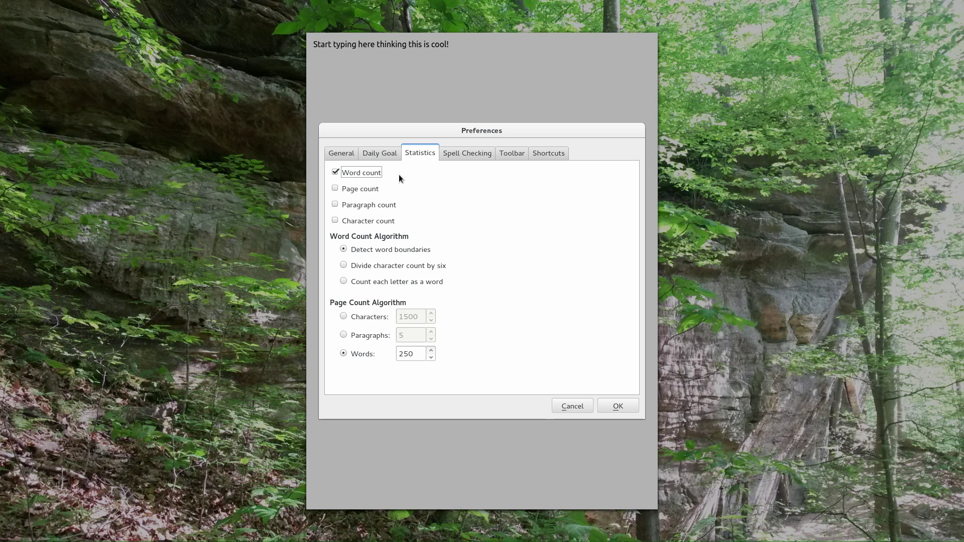
{"action": "left_click", "coordinate": [461, 155]}
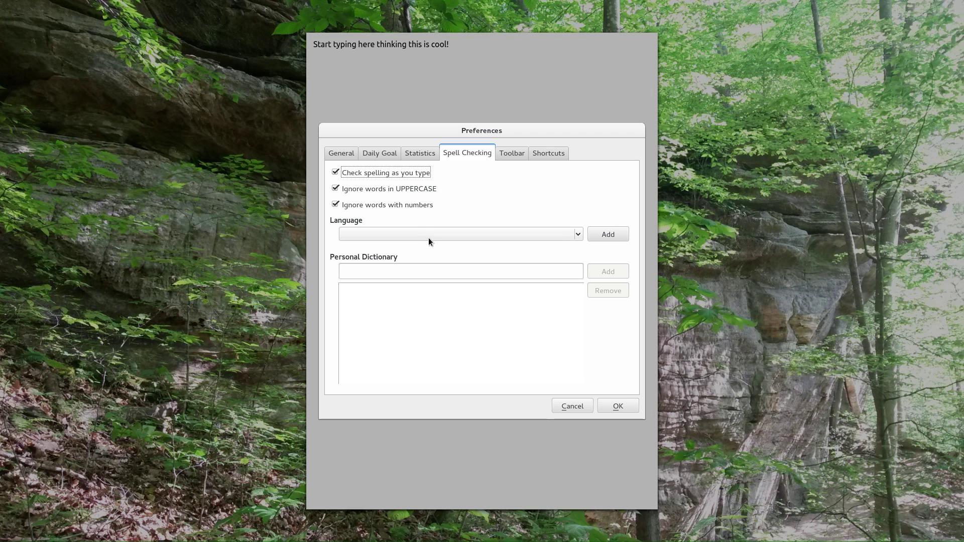
Browse the Toolbar tab's Actions list down to its end
{"action": "left_click", "coordinate": [512, 152]}
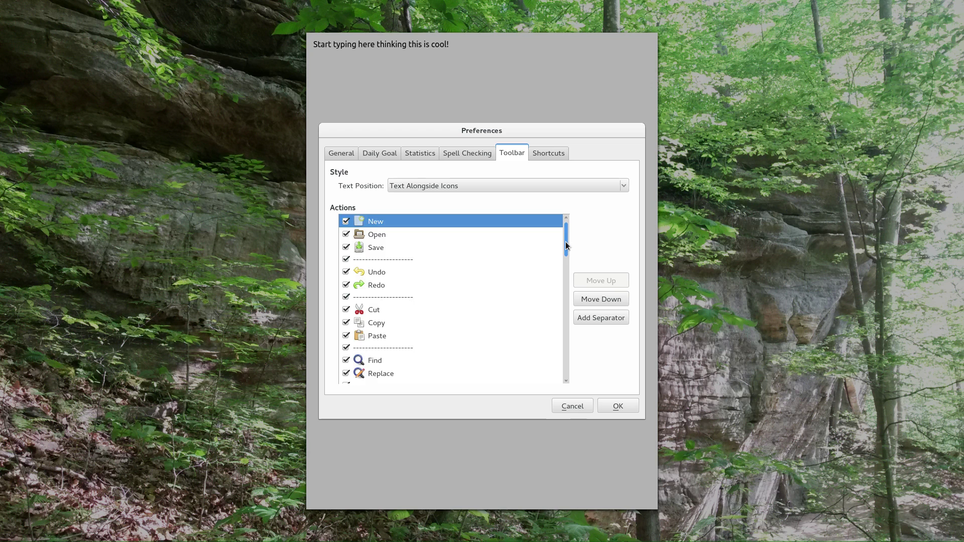
{"action": "left_click_drag", "start_coordinate": [565, 240], "coordinate": [570, 278]}
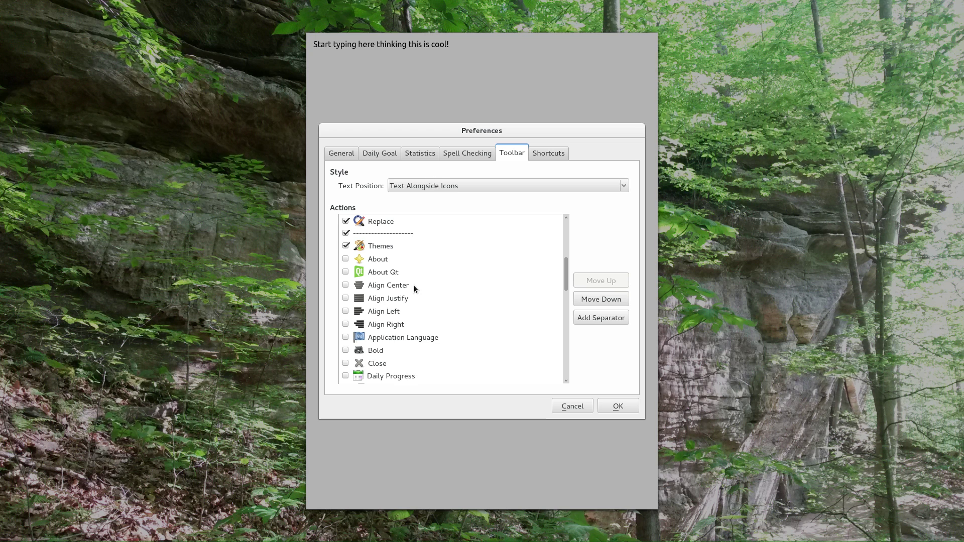
{"action": "scroll", "coordinate": [441, 329], "scroll_direction": "down", "scroll_amount": 1}
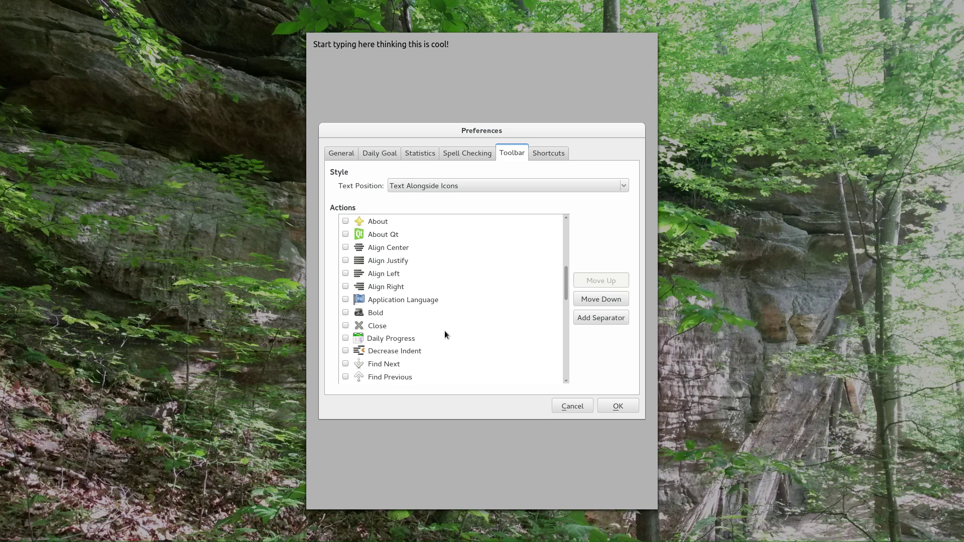
{"action": "scroll", "coordinate": [445, 329], "scroll_direction": "down", "scroll_amount": 2}
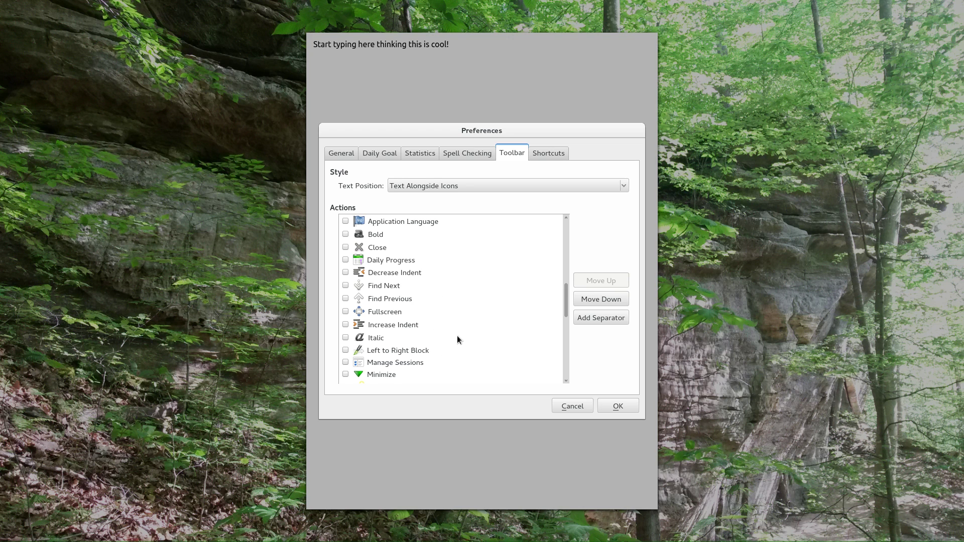
{"action": "scroll", "coordinate": [458, 338], "scroll_direction": "down", "scroll_amount": 2}
{"action": "scroll", "coordinate": [452, 332], "scroll_direction": "down", "scroll_amount": 2}
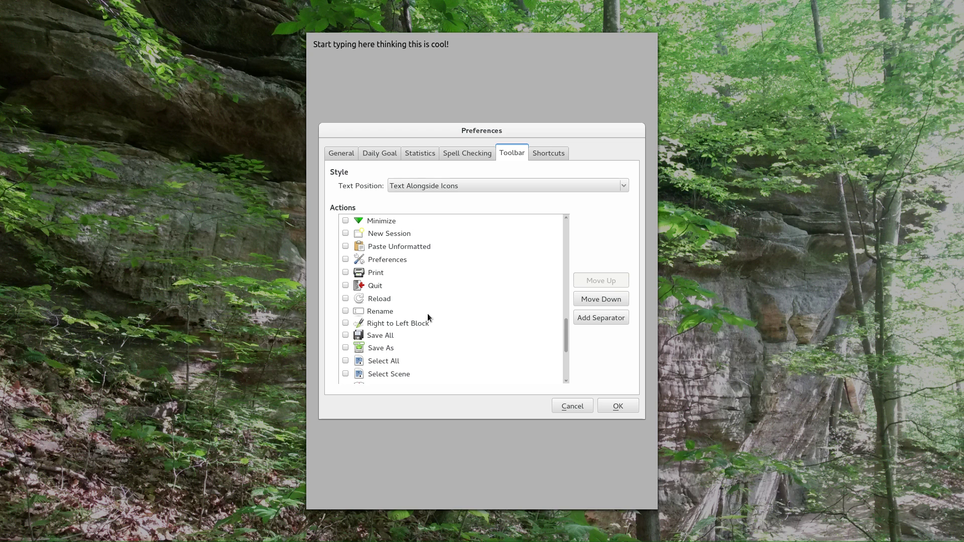
Review the keyboard Shortcuts list, then cancel the Preferences without saving
{"action": "left_click", "coordinate": [539, 153]}
{"action": "scroll", "coordinate": [463, 312], "scroll_direction": "down", "scroll_amount": 4}
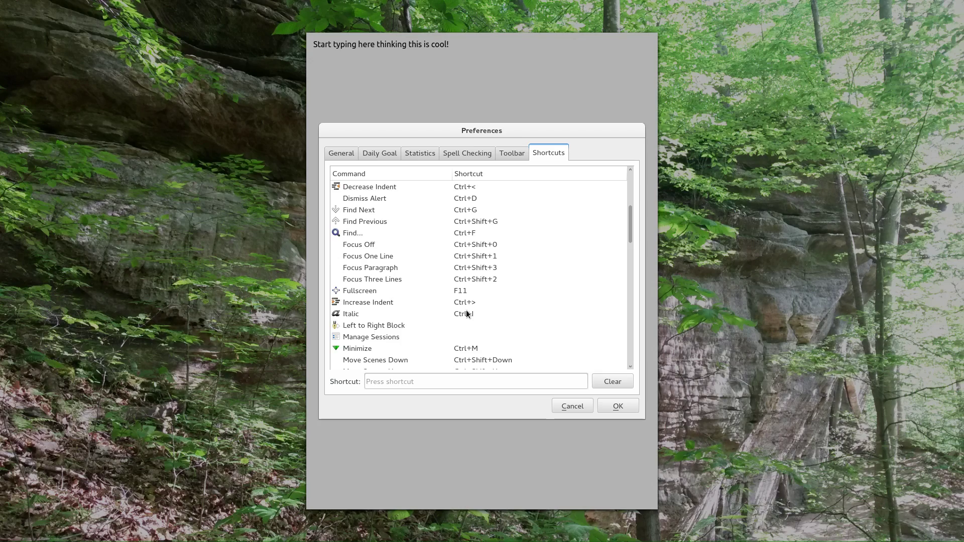
{"action": "scroll", "coordinate": [463, 311], "scroll_direction": "up", "scroll_amount": 4}
{"action": "left_click", "coordinate": [564, 406]}
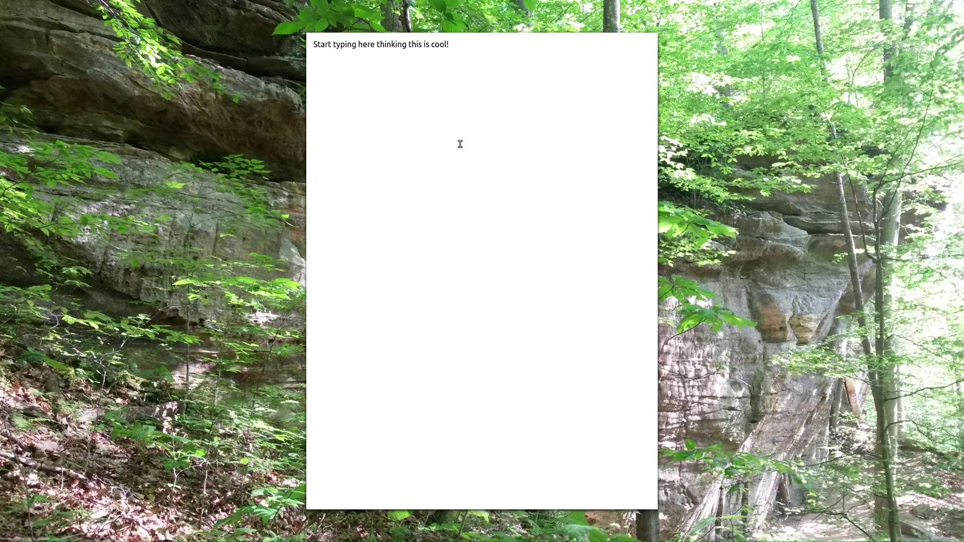
Save the document as title.odt in OpenDocument Text format, overwriting the existing file
{"action": "mouse_move", "coordinate": [232, 2]}
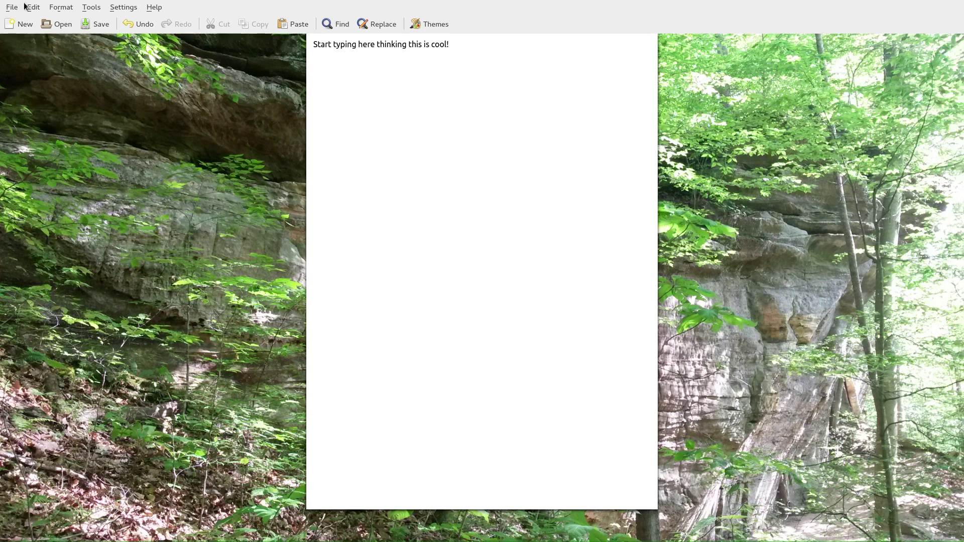
{"action": "left_click", "coordinate": [10, 10]}
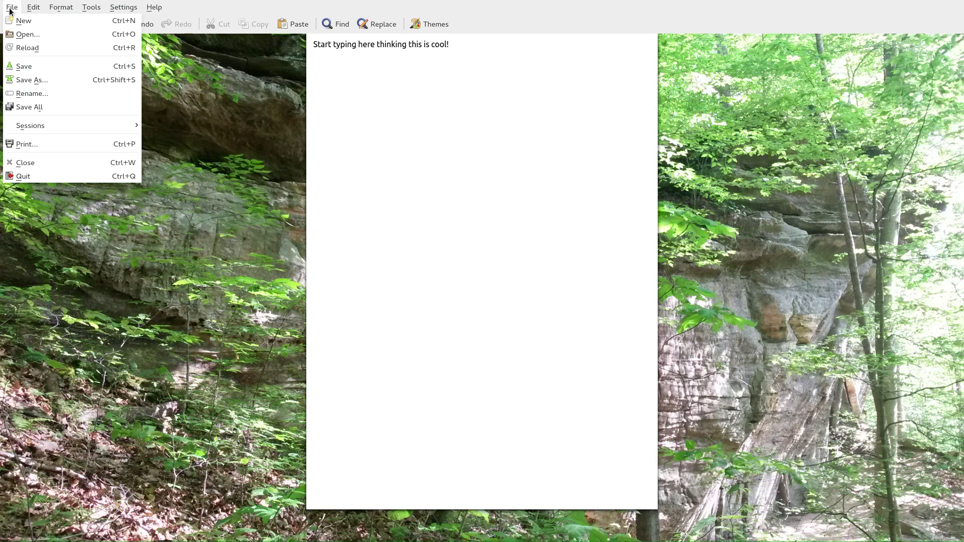
{"action": "left_click", "coordinate": [34, 75]}
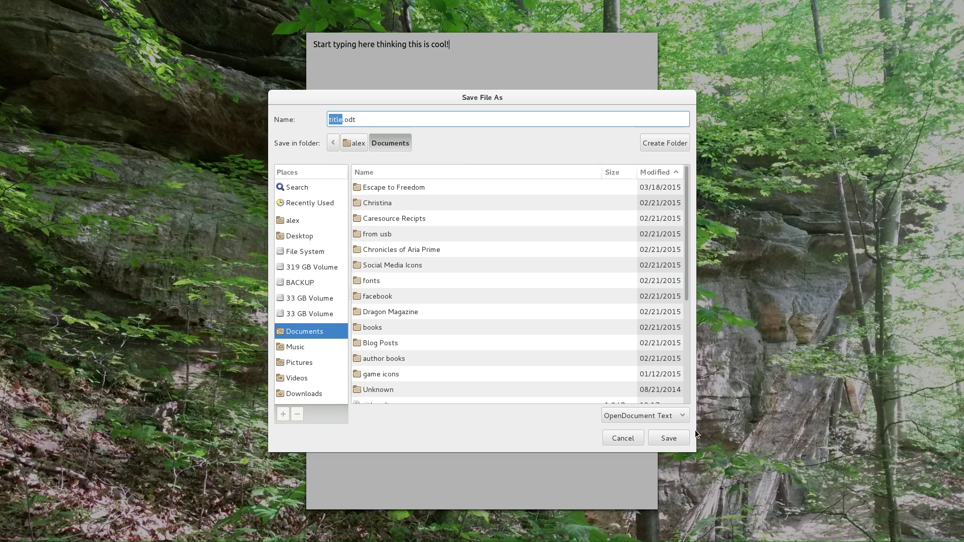
{"action": "left_click", "coordinate": [686, 417]}
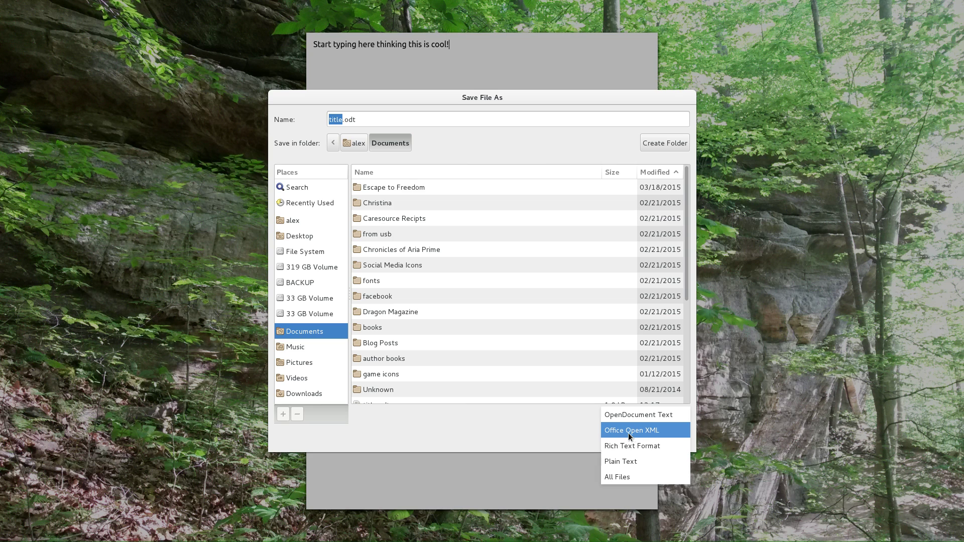
{"action": "left_click", "coordinate": [566, 436]}
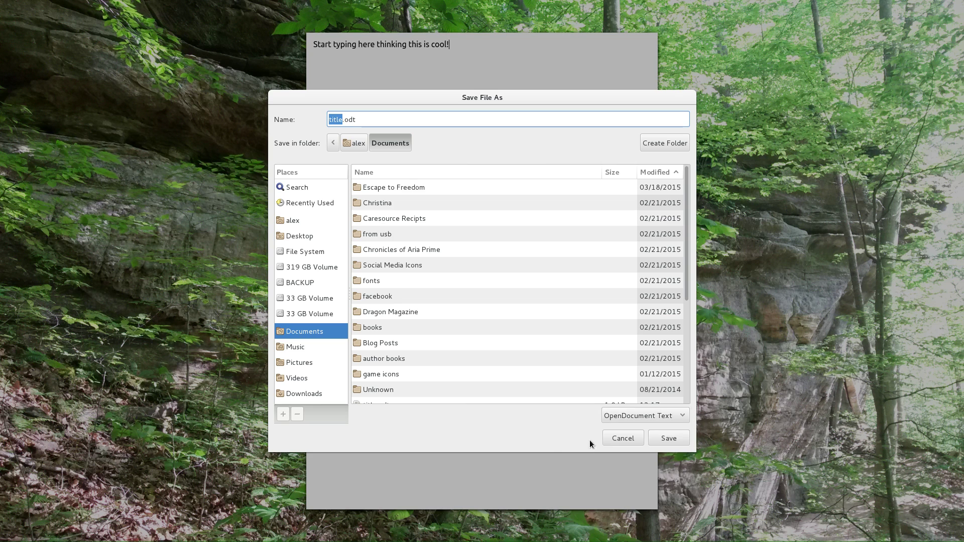
{"action": "left_click", "coordinate": [652, 438]}
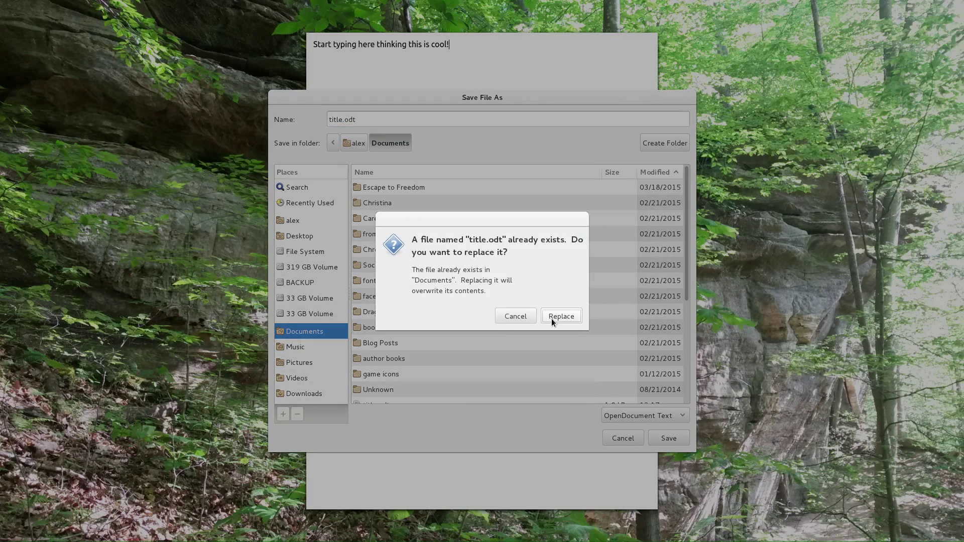
{"action": "left_click", "coordinate": [551, 316]}
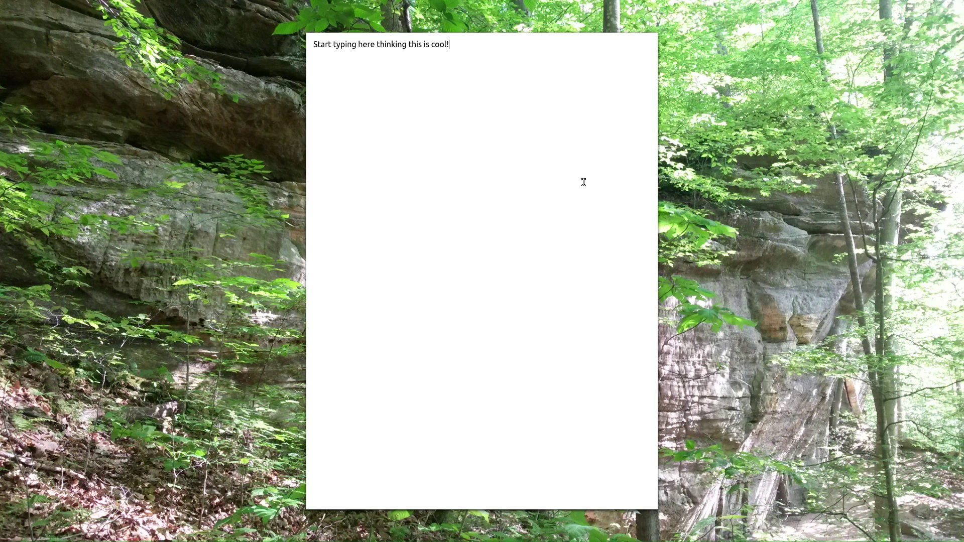
{"action": "mouse_move", "coordinate": [190, 2]}
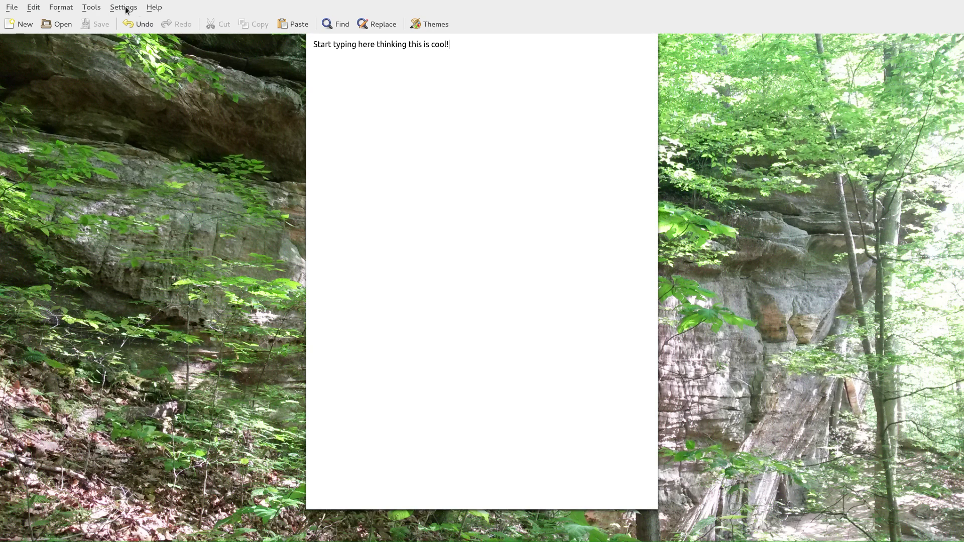
{"action": "left_click", "coordinate": [91, 9]}
{"action": "mouse_move", "coordinate": [62, 9]}
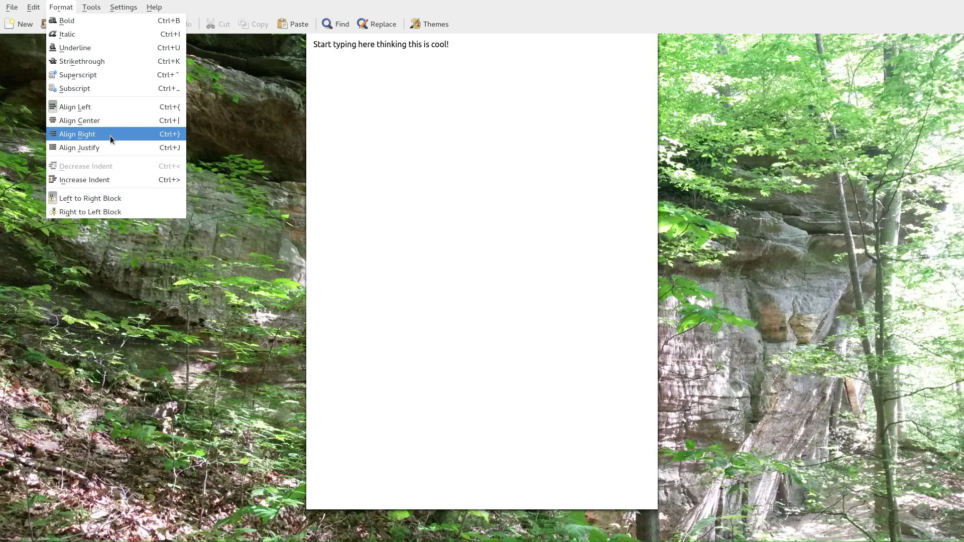
{"action": "left_click", "coordinate": [517, 21]}
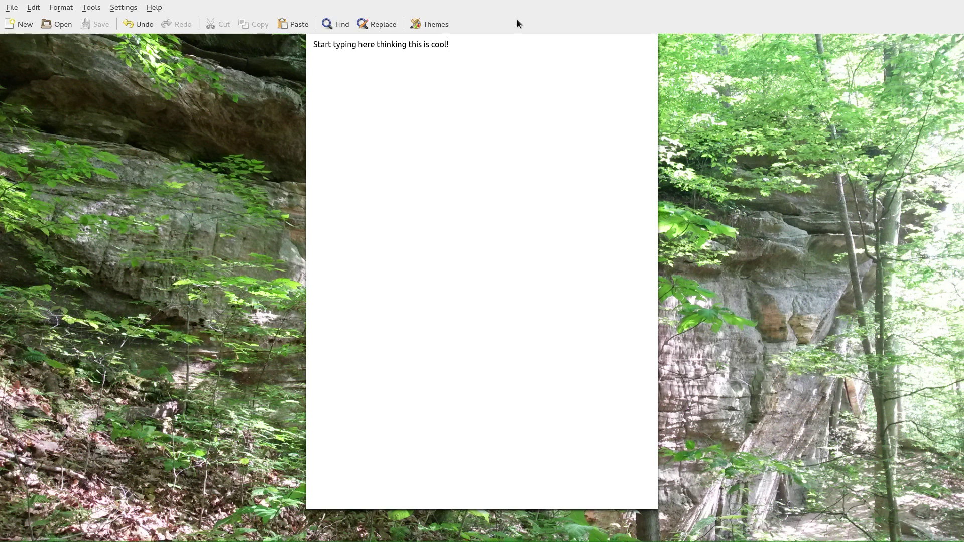